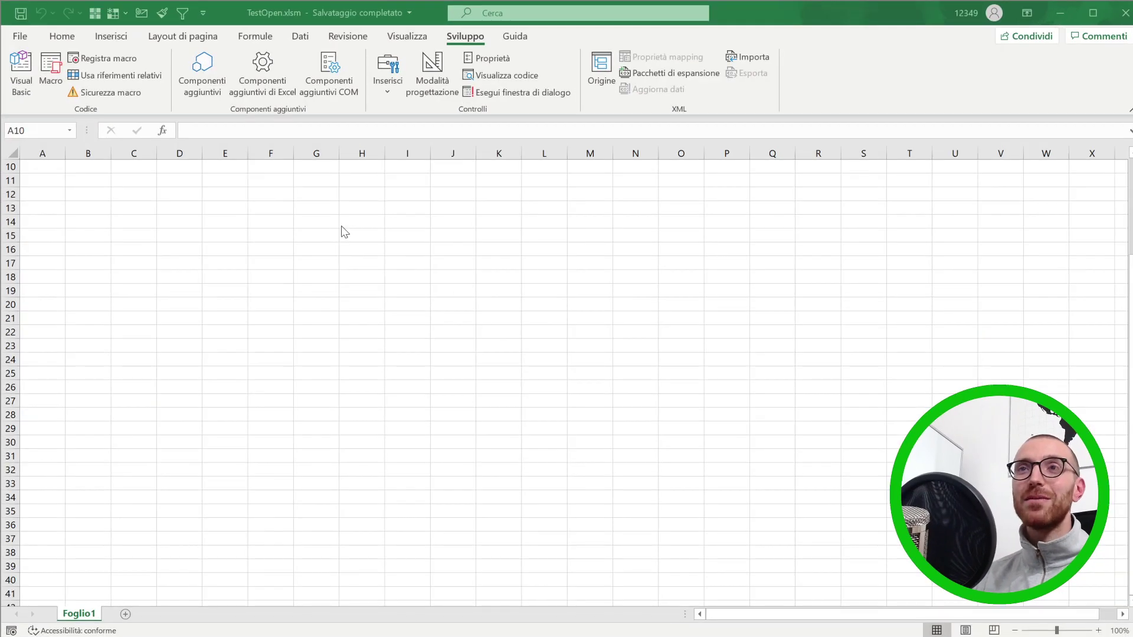
Save the workbook as macro-enabled TestOpen.xlsm and display the Sviluppo (Developer) tab
left_click(171, 195)
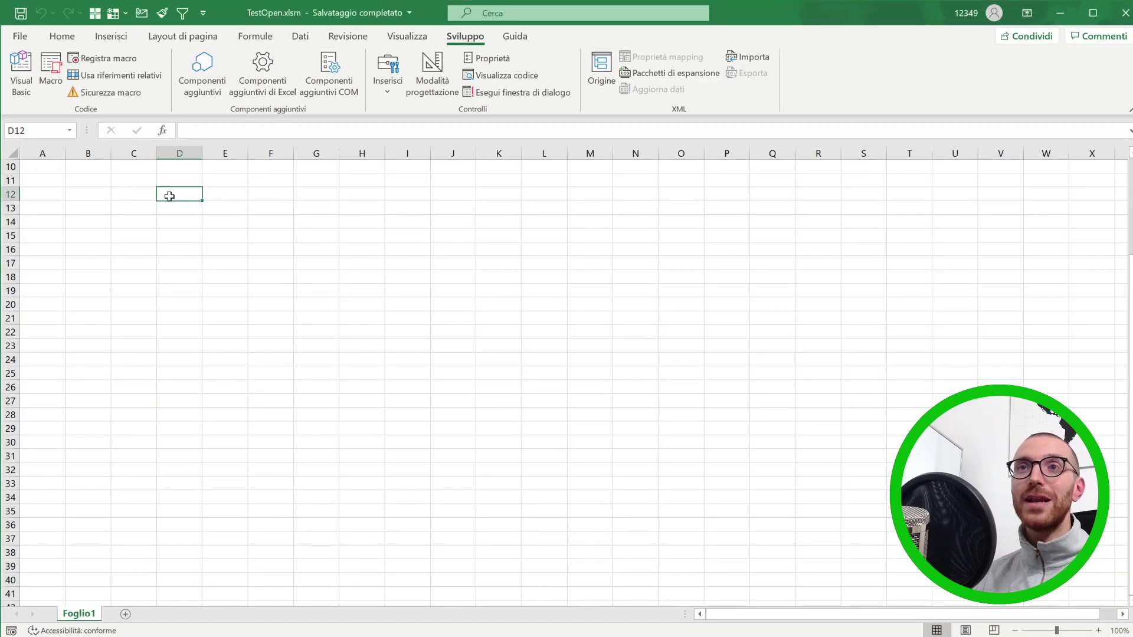
left_click(52, 161)
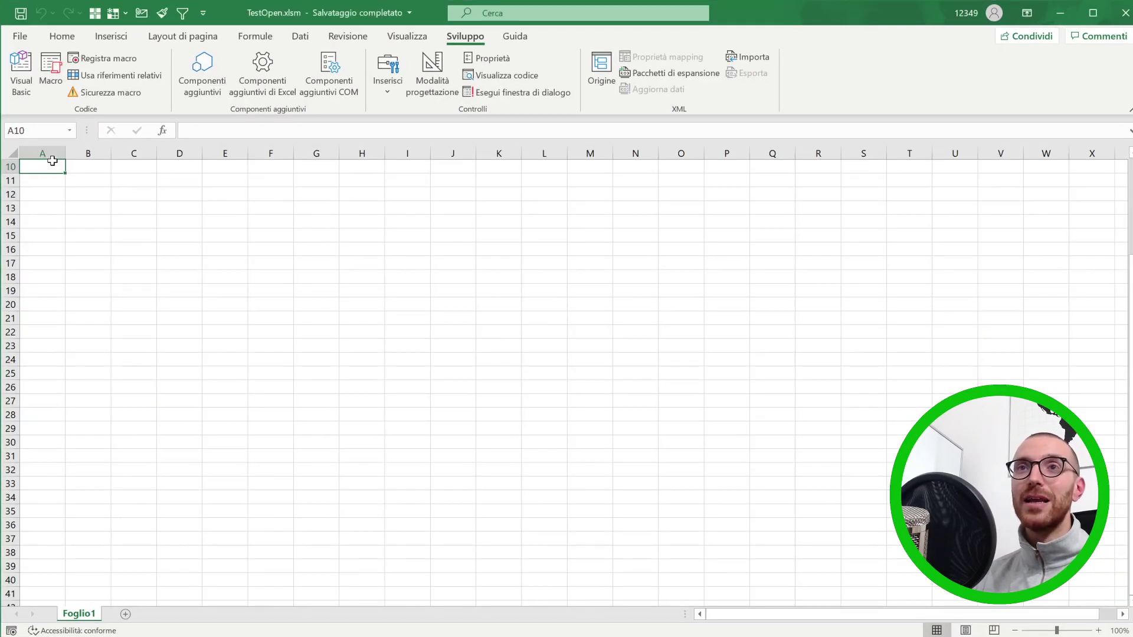
left_click(21, 65)
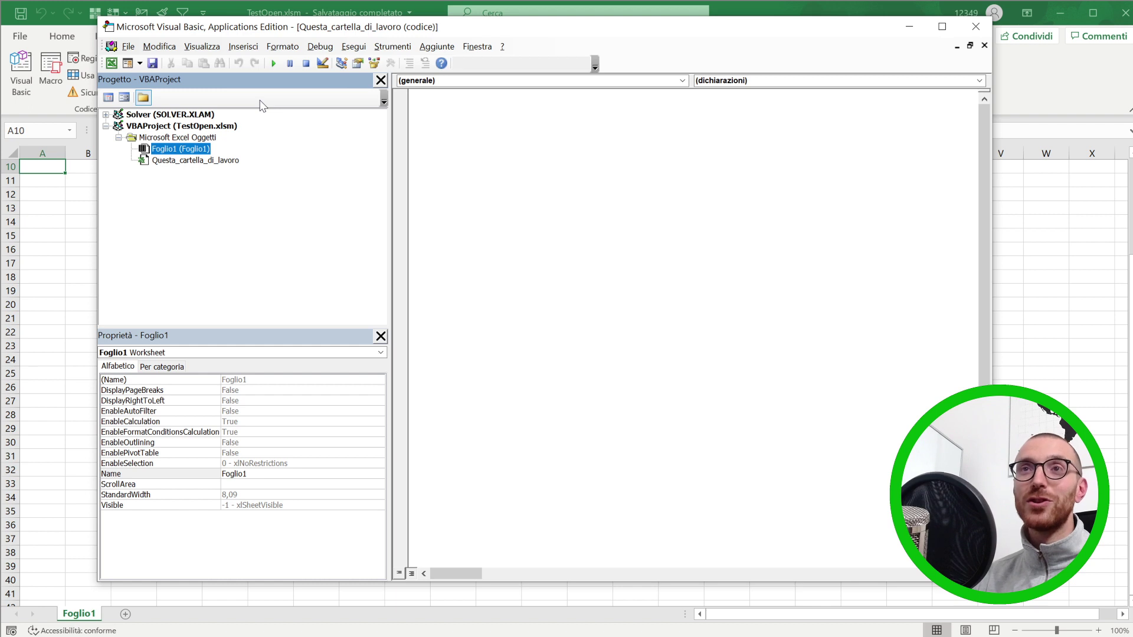
left_click(210, 160)
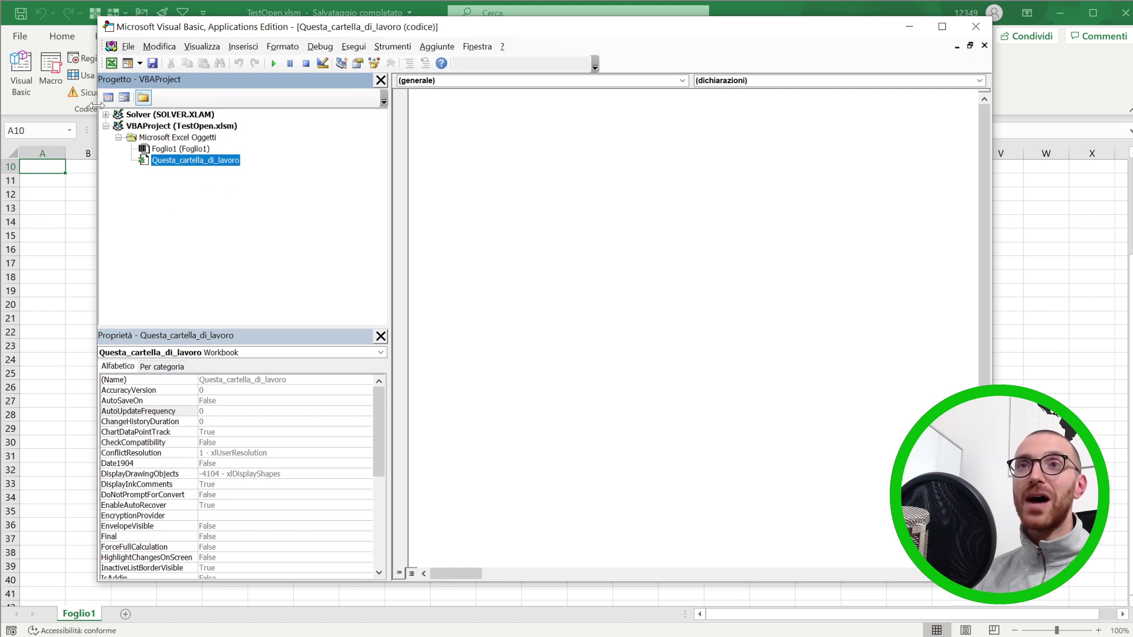
left_click(175, 152)
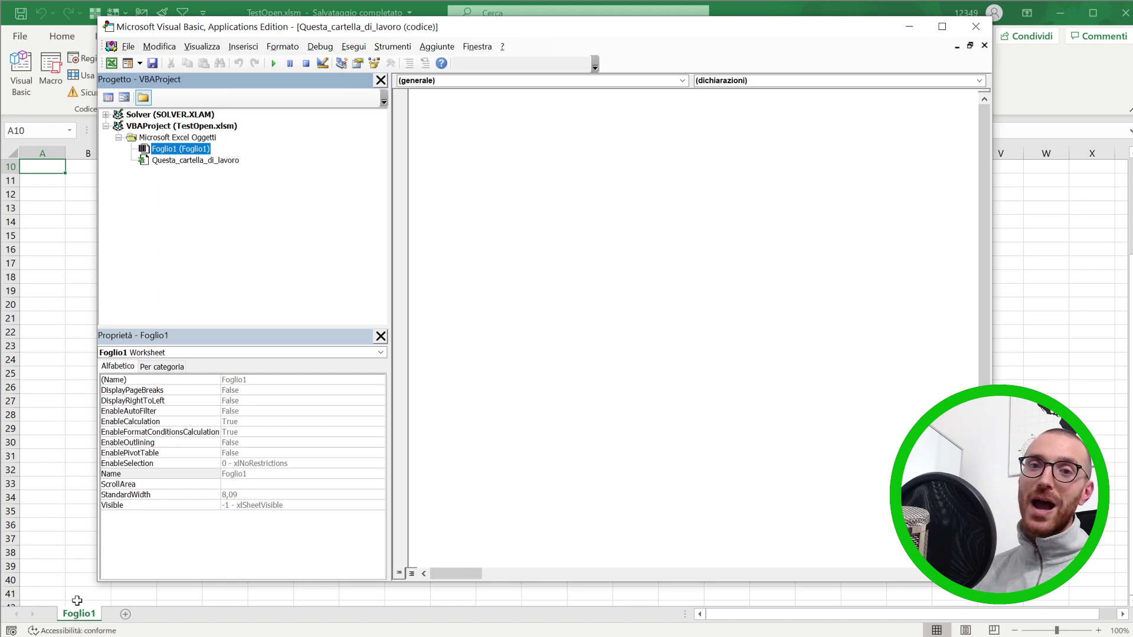
left_click(69, 576)
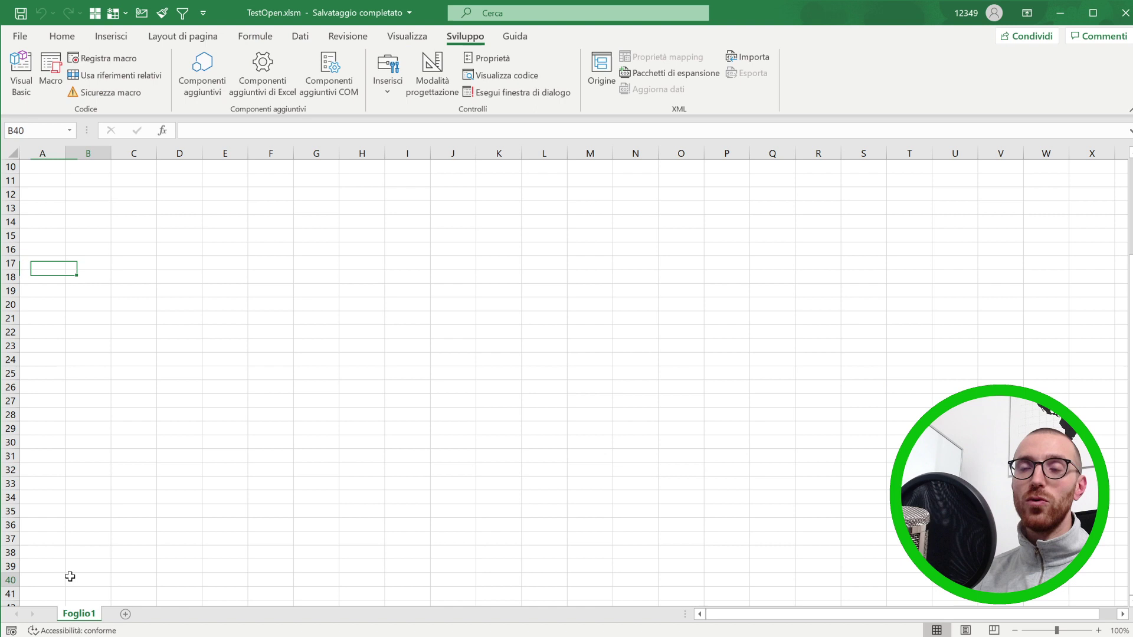
Add a new sheet Foglio2 and reopen the VBA editor to review the sheet objects
left_click(125, 614)
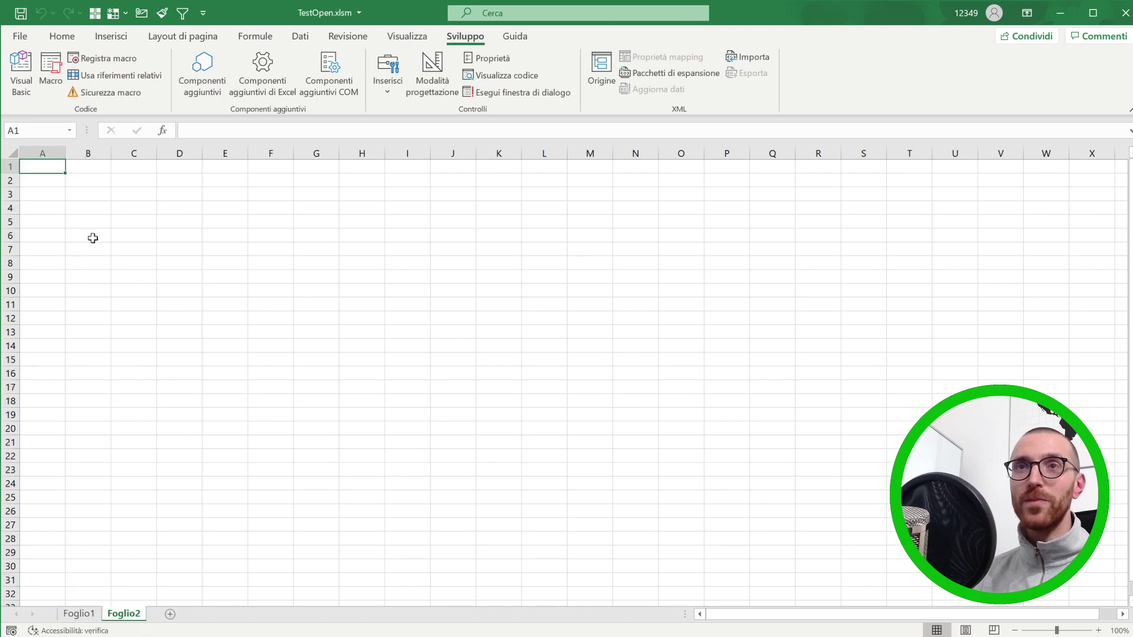
left_click(18, 98)
left_click(191, 150)
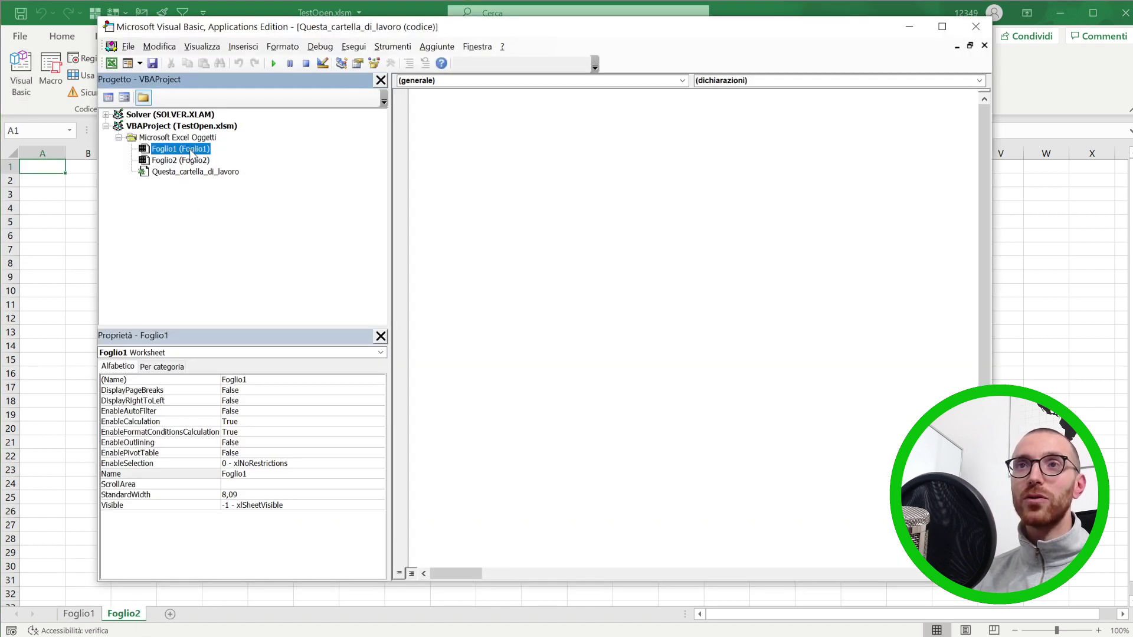
left_click(201, 160)
left_click(188, 150)
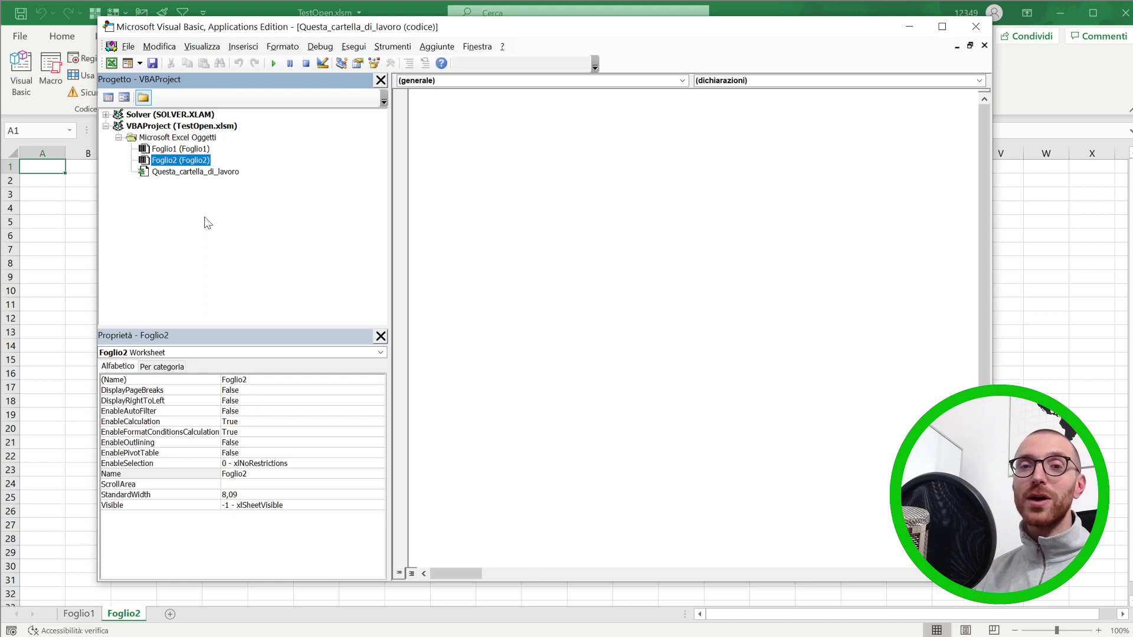
Open the code pane of the Questa_cartella_di_lavoro workbook object
left_click(187, 172)
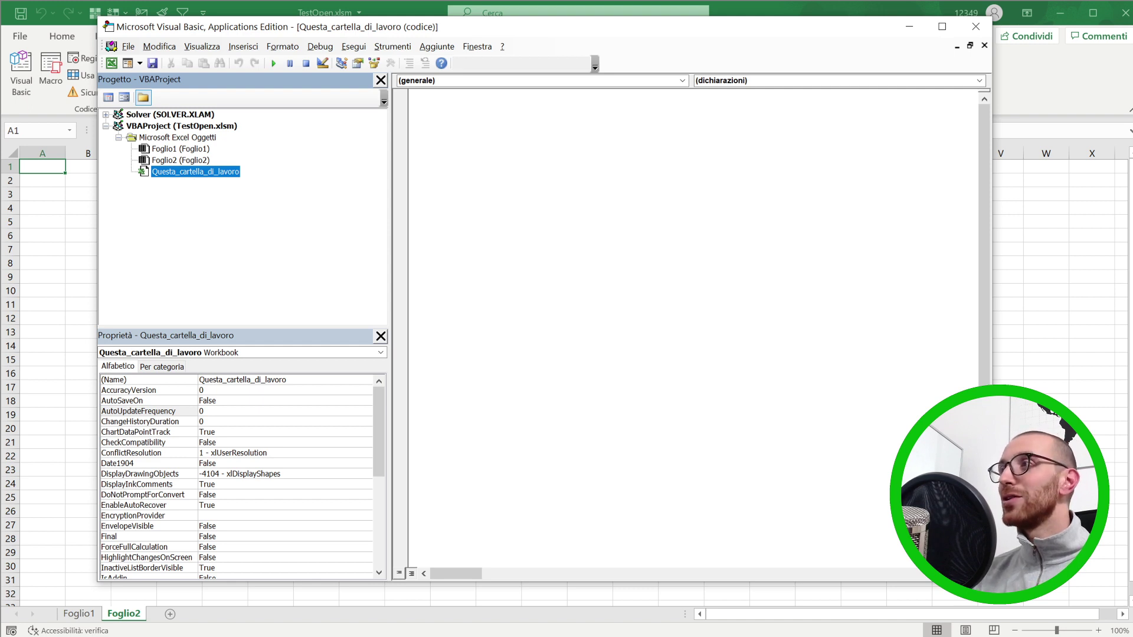
key("alt+Tab")
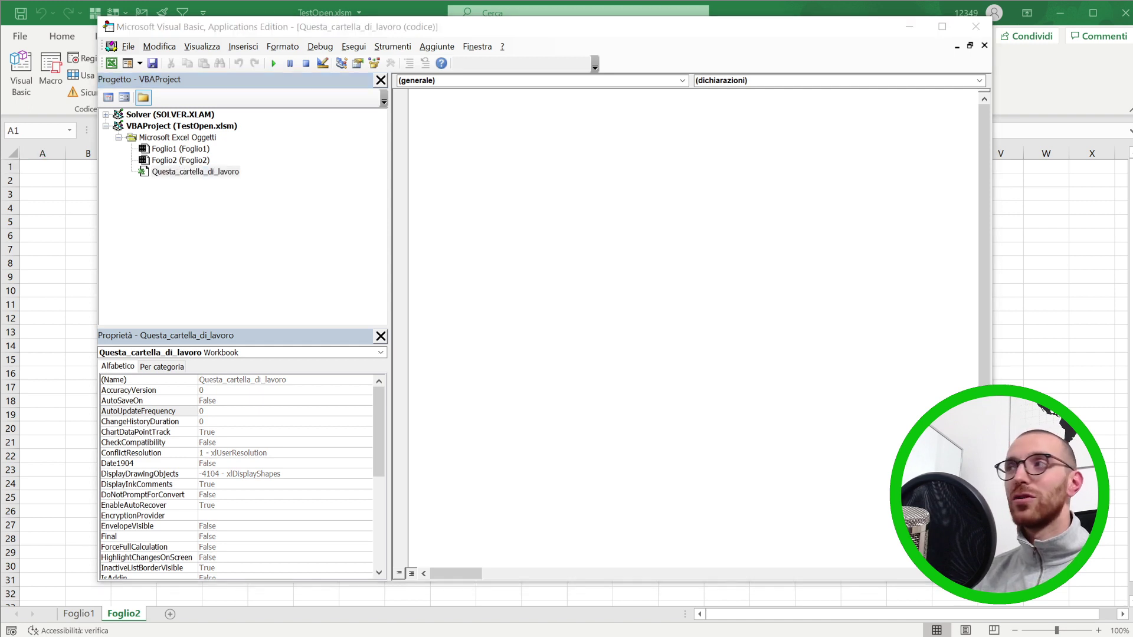
mouse_move(735, 494)
left_mouse_down()
mouse_move(244, 203)
mouse_move(250, 185)
left_mouse_up()
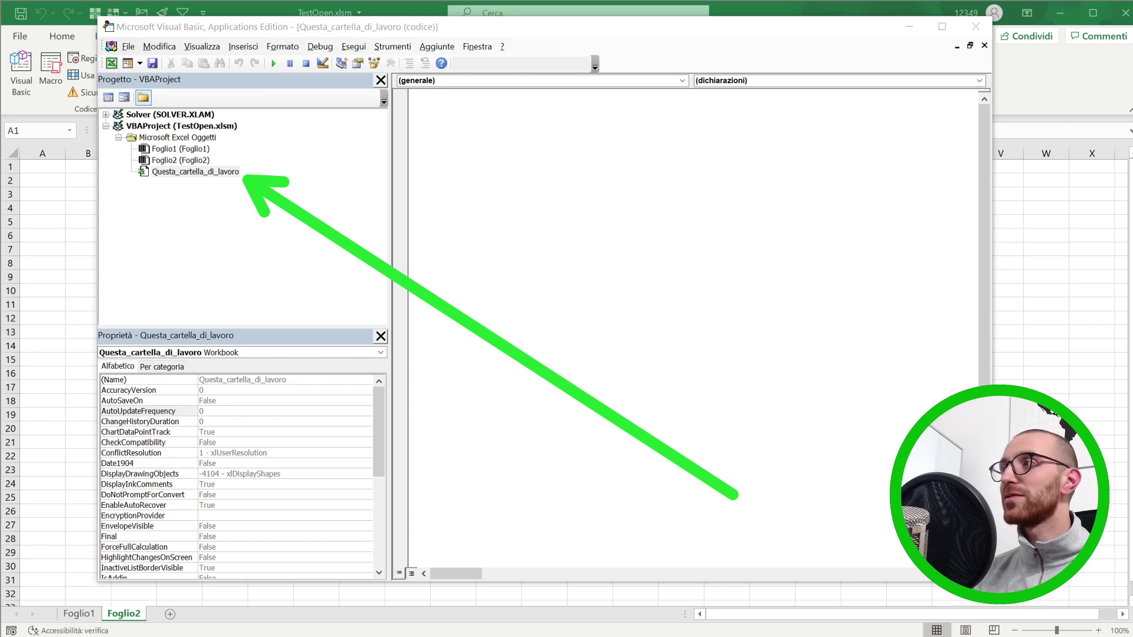
key("Escape")
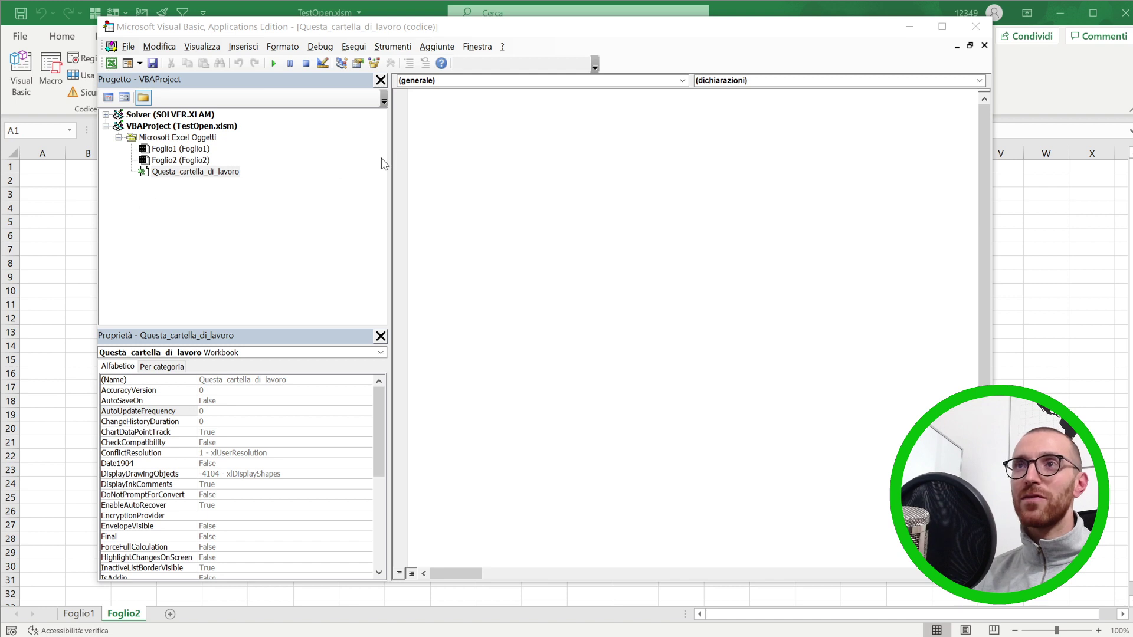
left_click(413, 95)
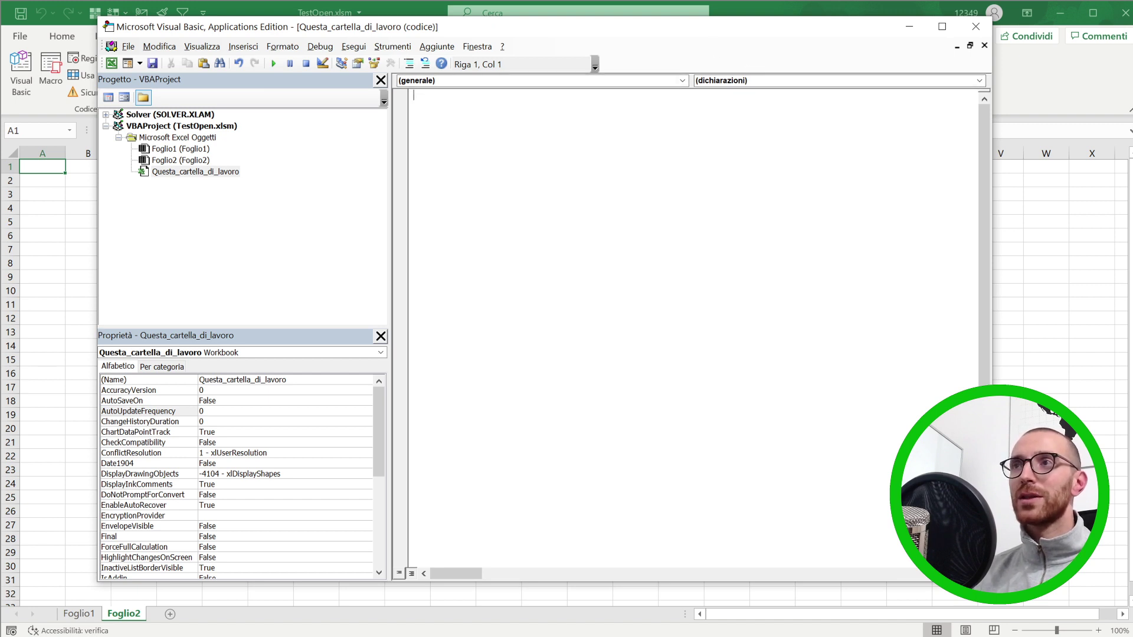
Choose Workbook and the Open event in the code dropdowns to create Private Sub Workbook_Open()
left_click(682, 80)
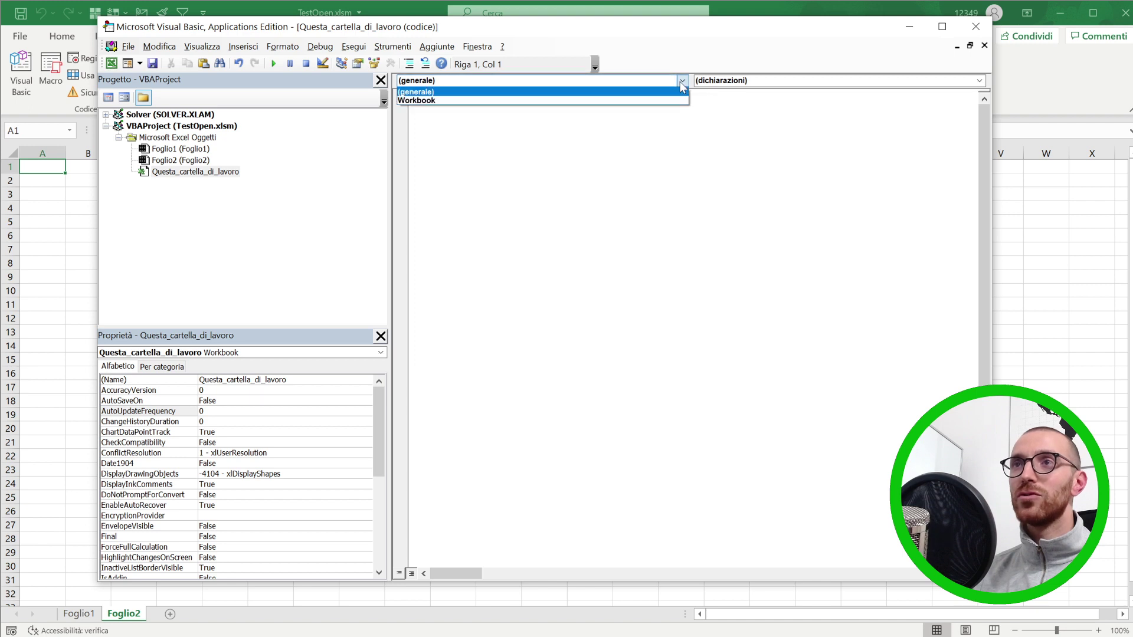
left_click(434, 101)
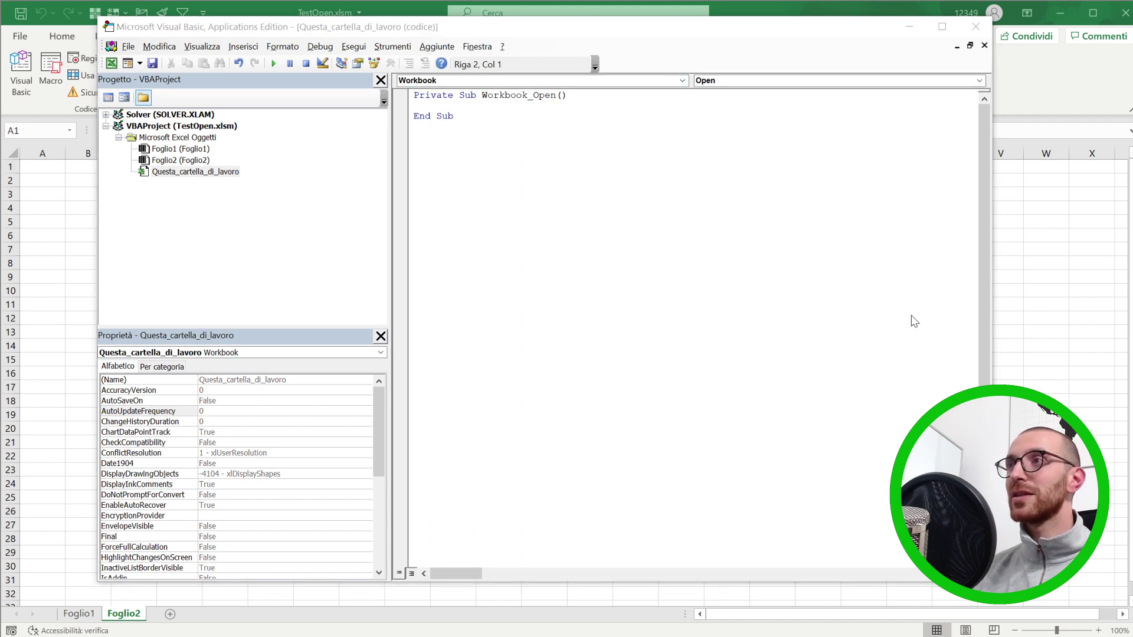
mouse_move(895, 344)
left_mouse_down()
mouse_move(776, 152)
mouse_move(730, 102)
mouse_move(405, 77)
mouse_move(714, 94)
left_mouse_up()
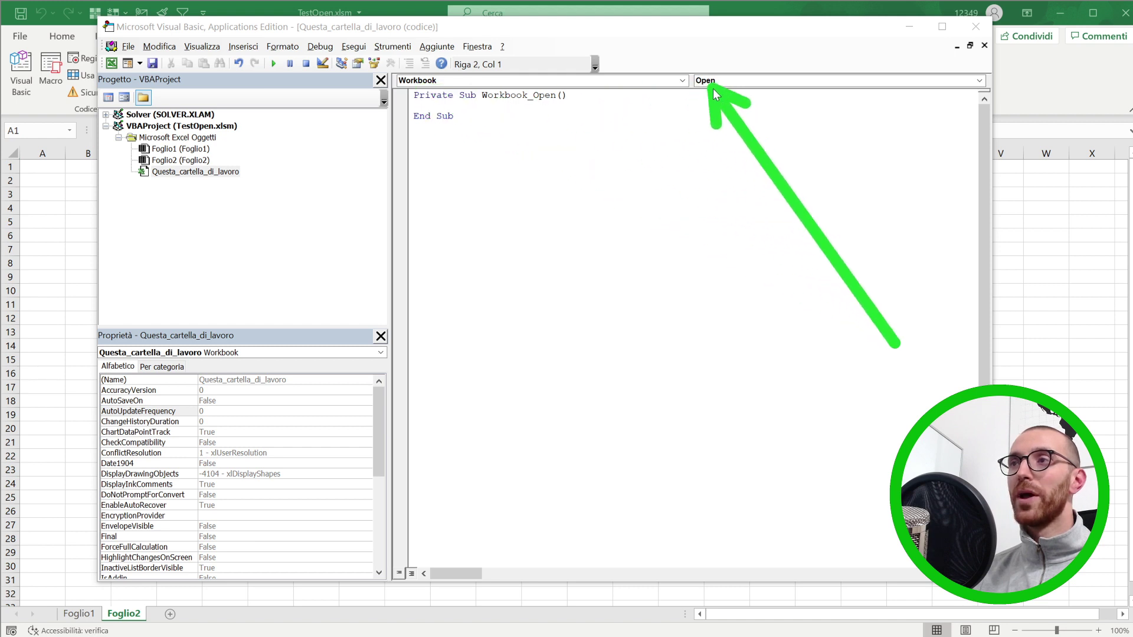
key("Escape")
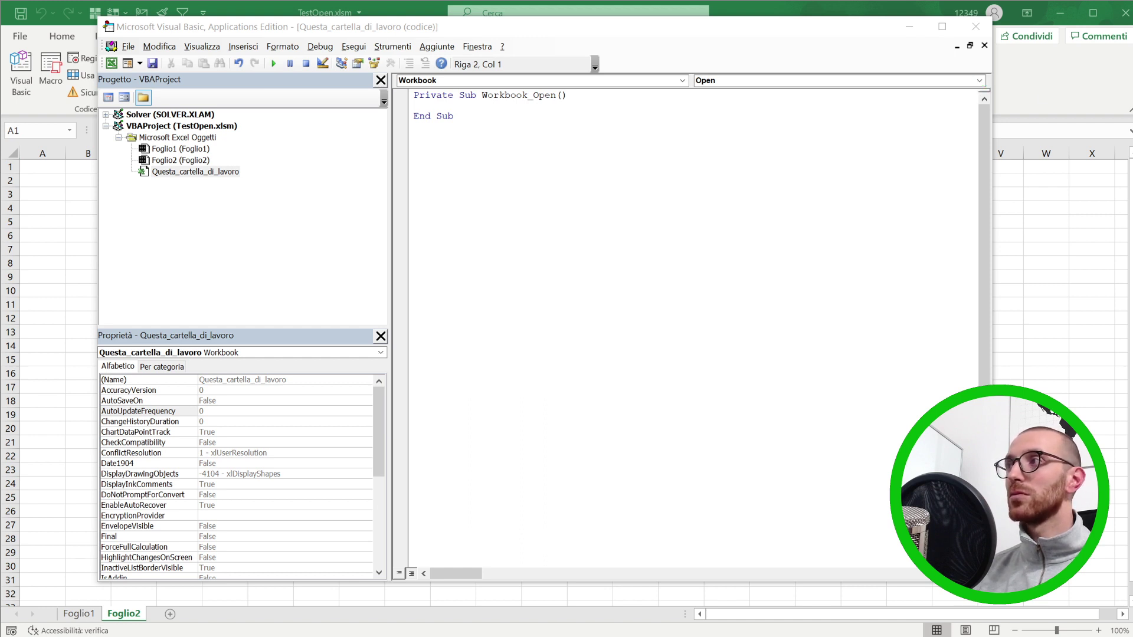
left_click(978, 80)
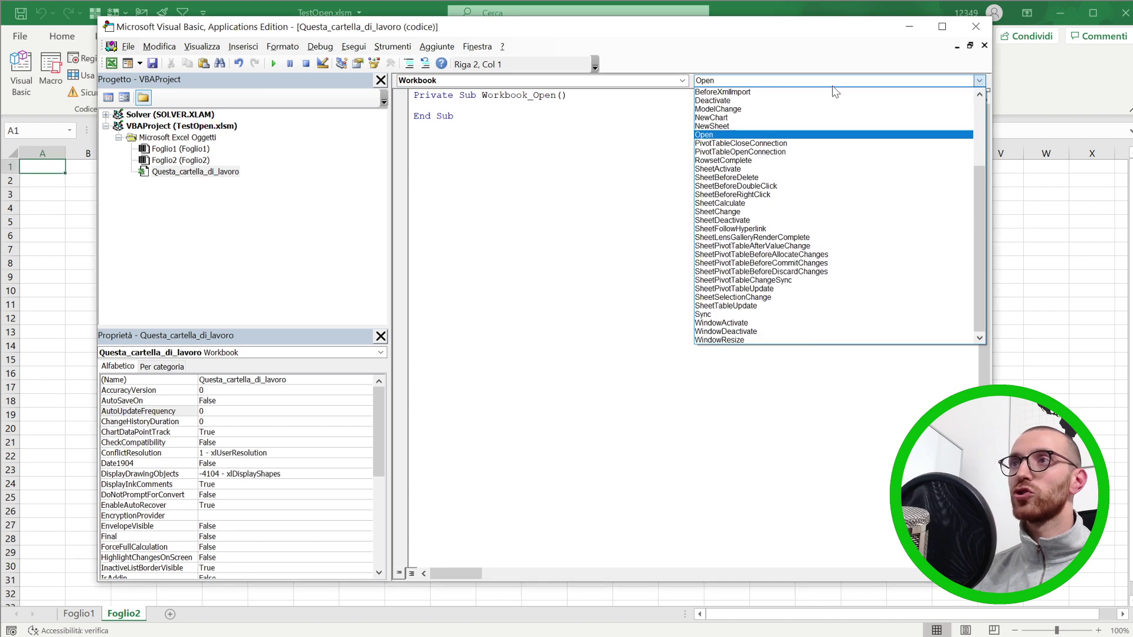
left_click(537, 158)
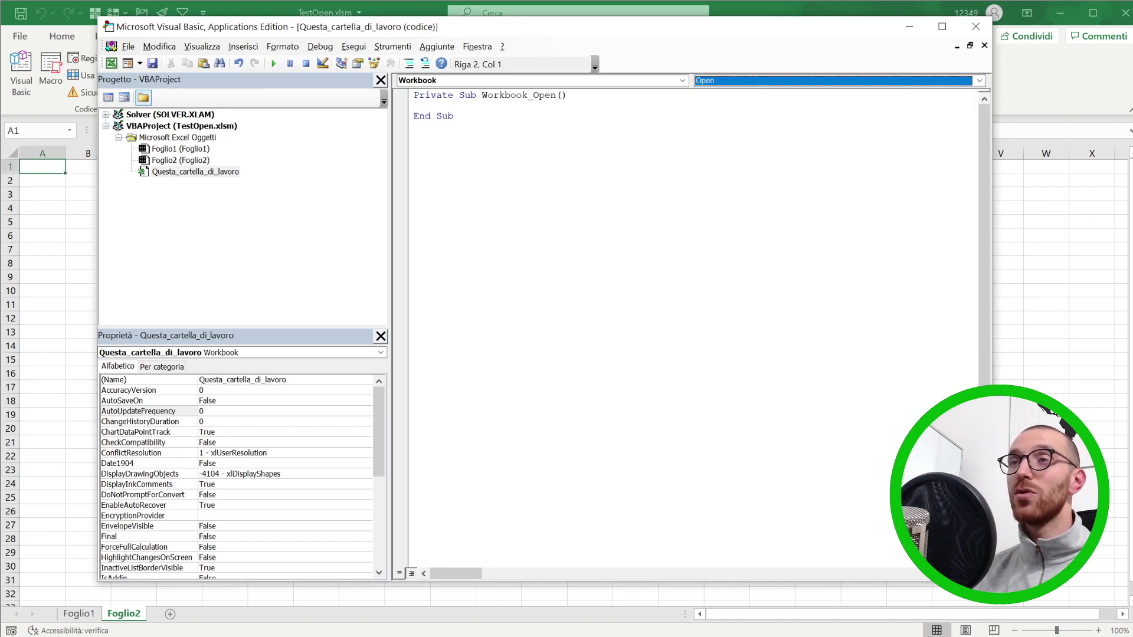
left_click(536, 158)
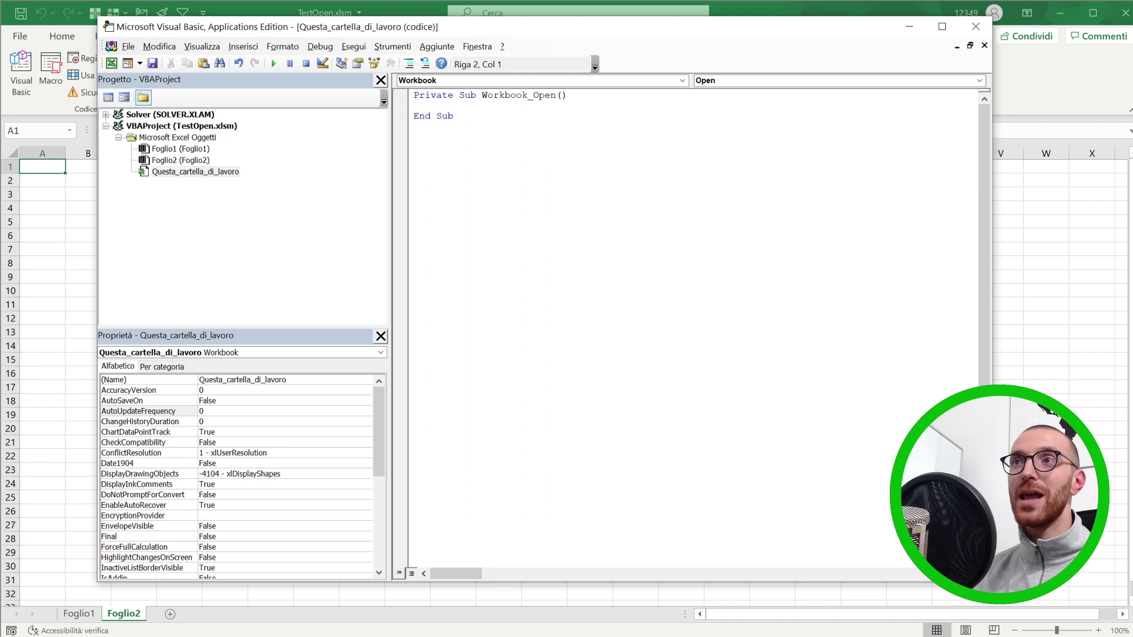
left_click_drag(555, 95, 527, 95)
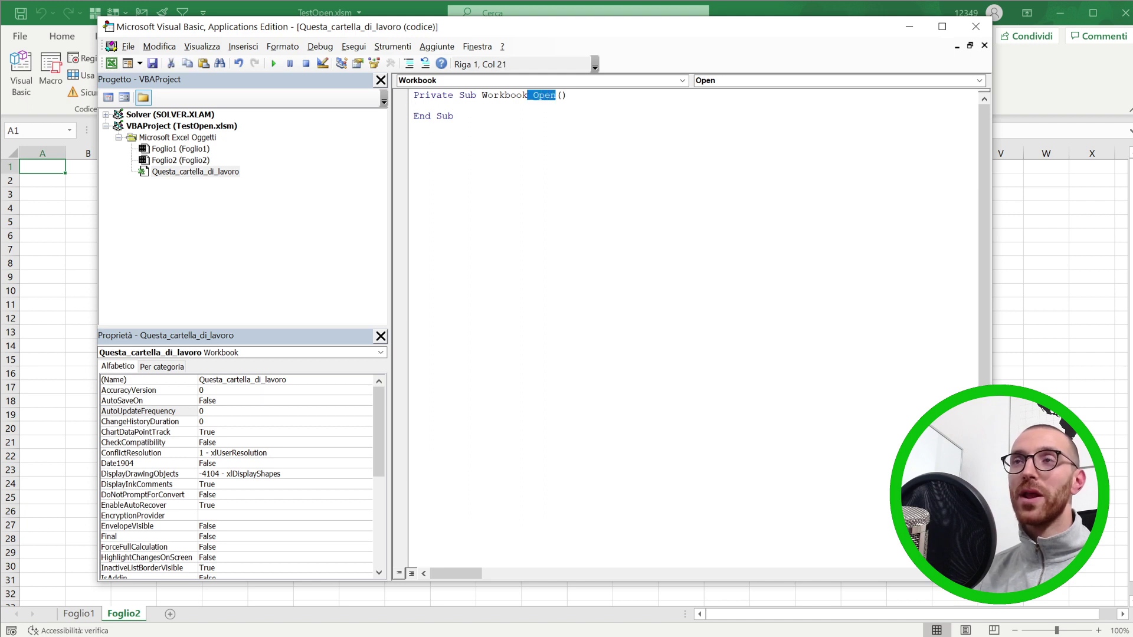
Add an indented line inside Workbook_Open and begin typing the 'Hai aperto correttamente il file!' message
left_click(568, 95)
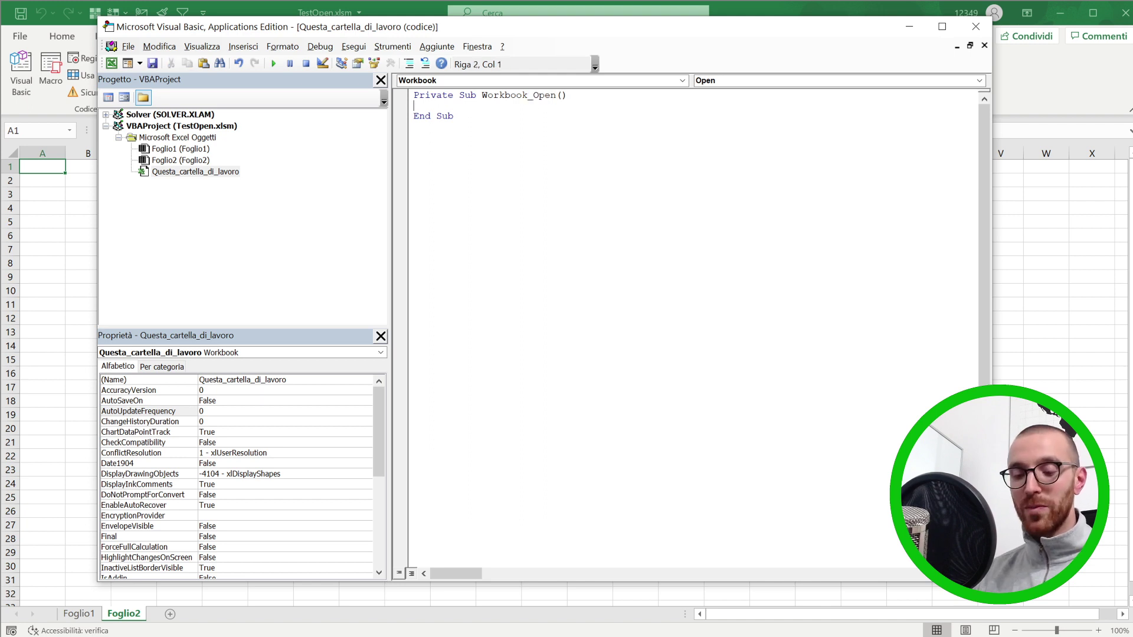
key("Return")
key("Return")
key("Return")
key("Return")
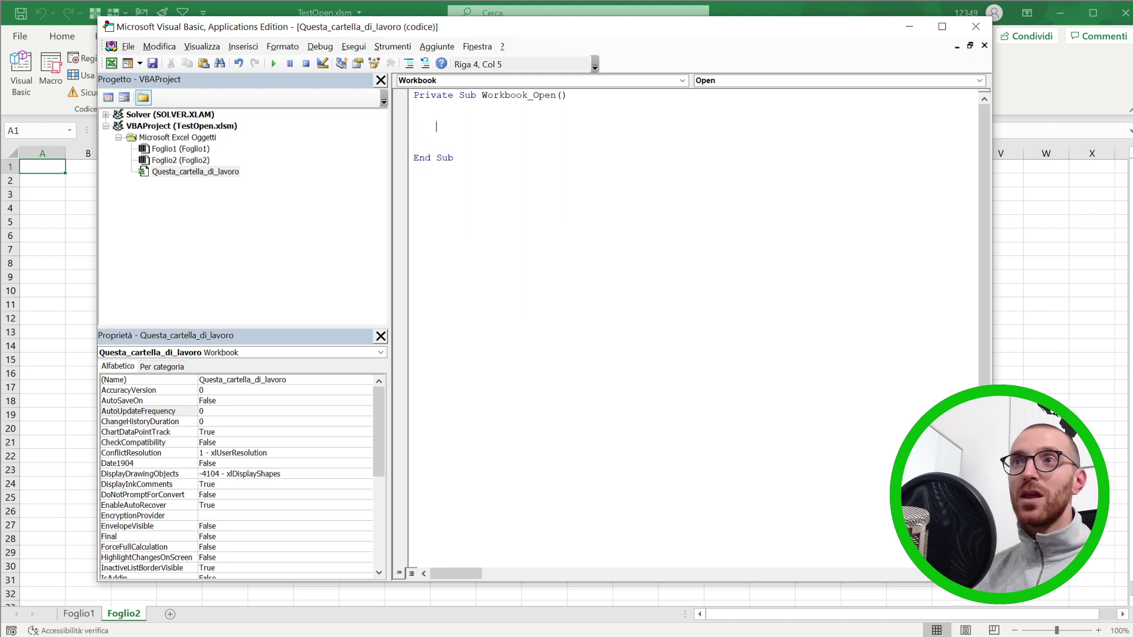
key("Tab")
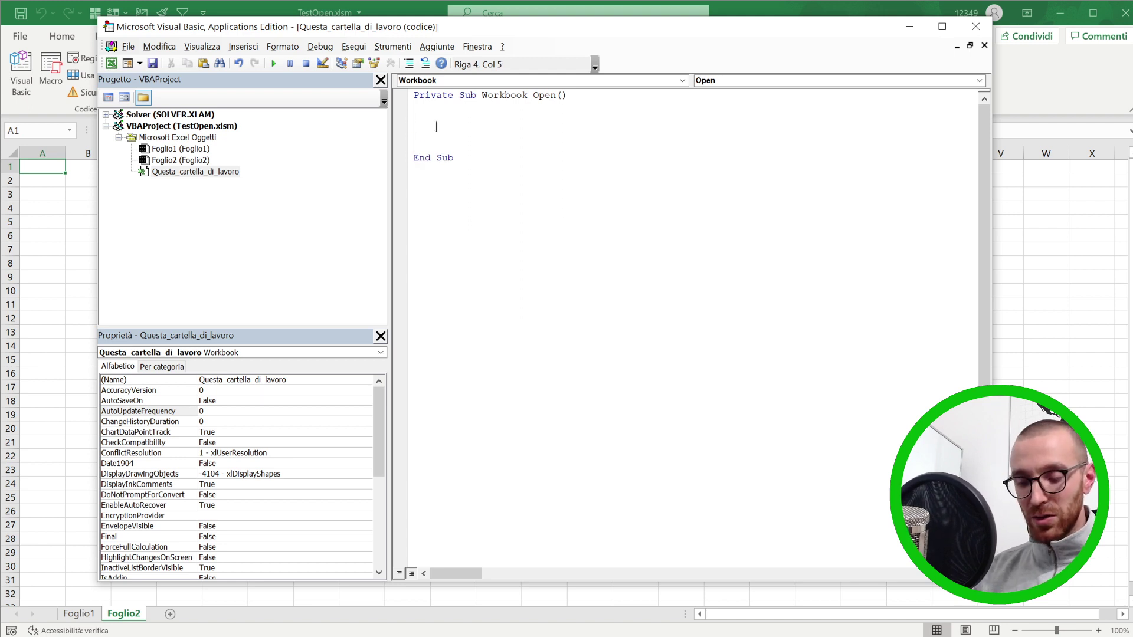
type("\"")
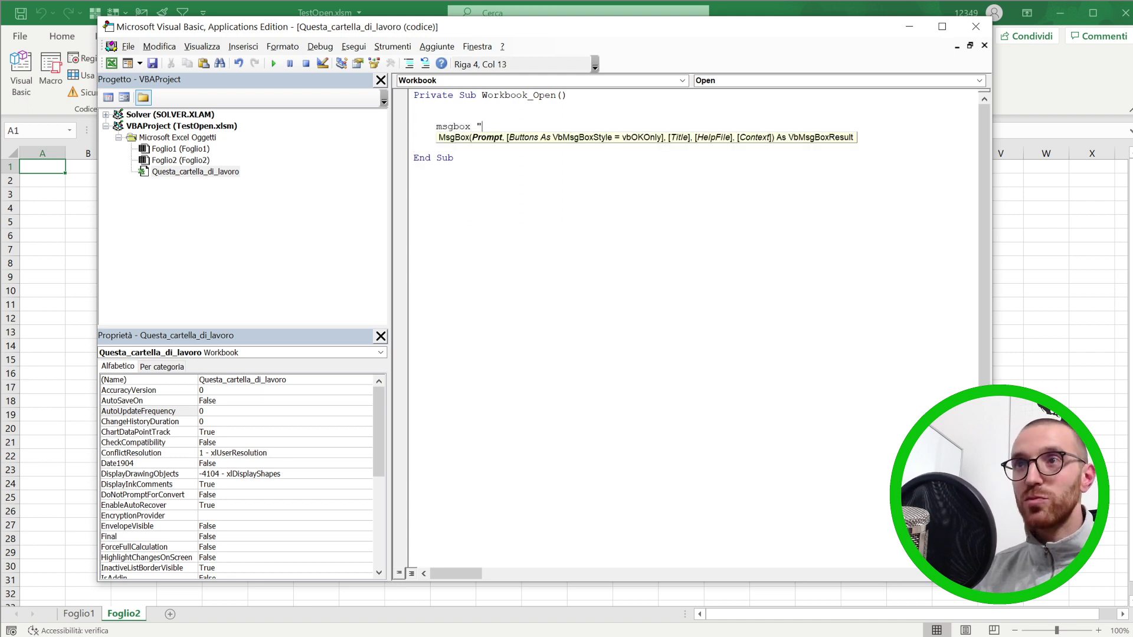
type("Hai aper")
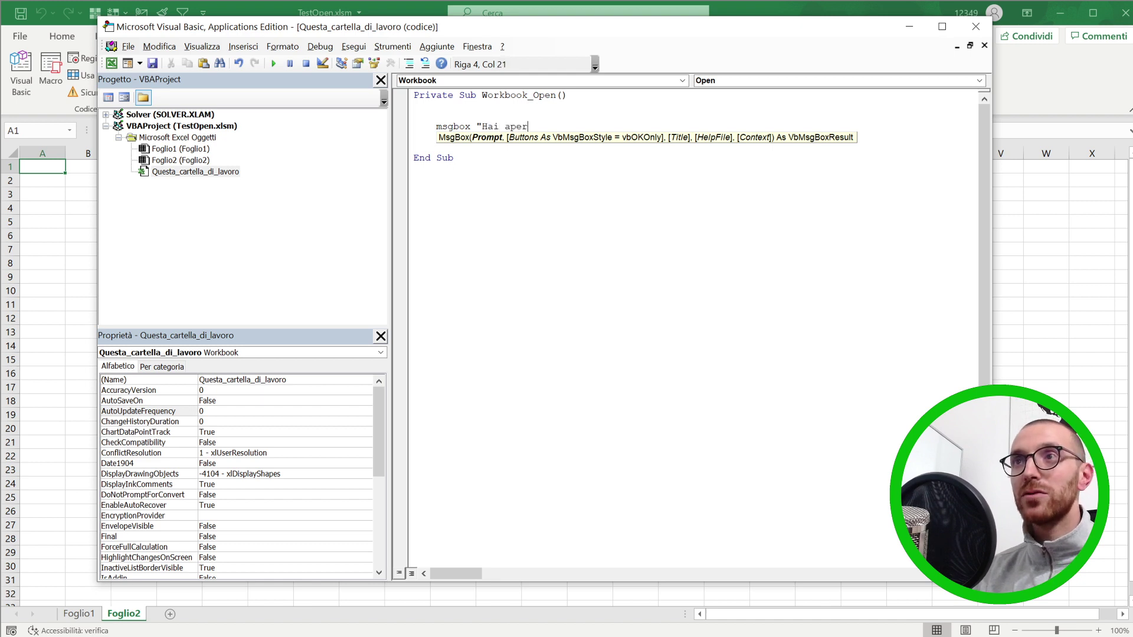
type("to correttamente il file!")
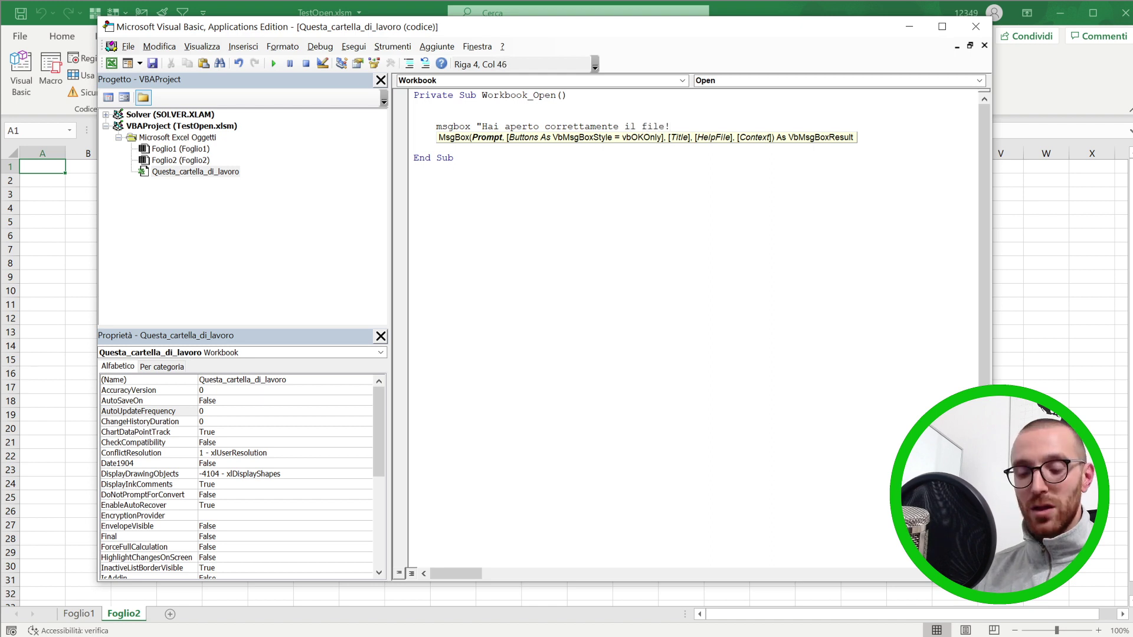
type("\"")
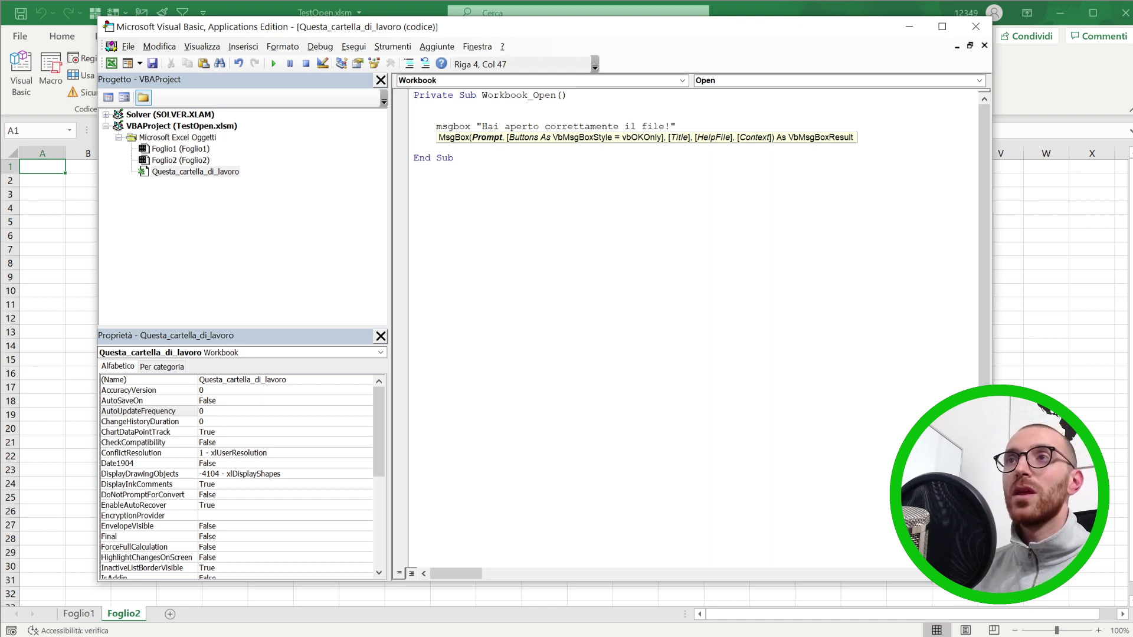
Run the macro and confirm the 'Hai aperto correttamente il file!' message box appears
key("Up")
key("Up")
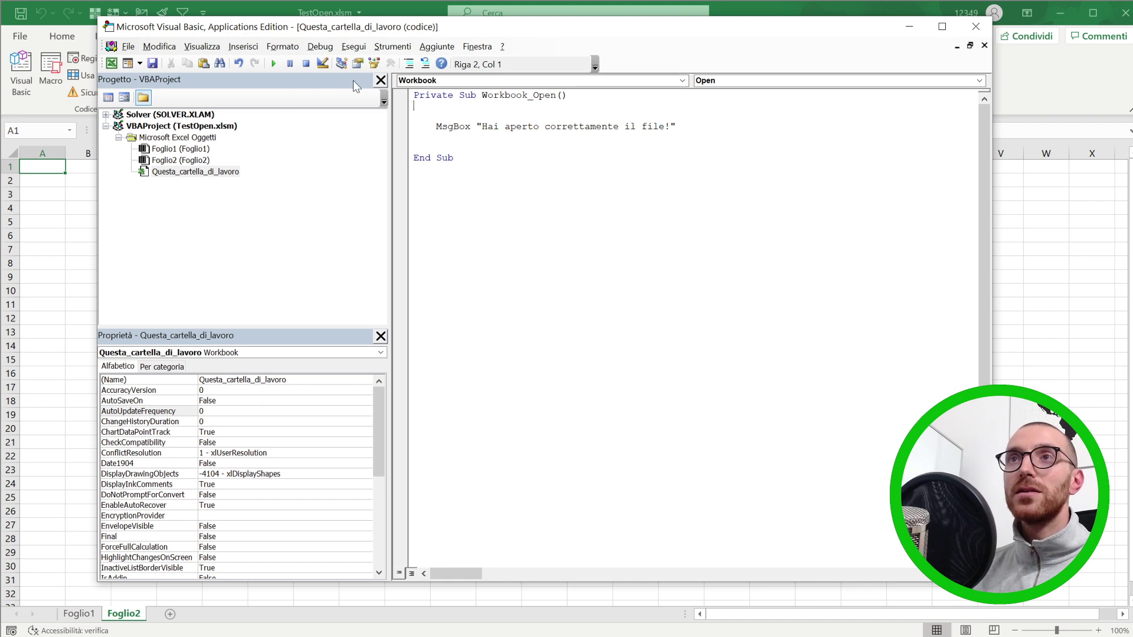
left_click(273, 63)
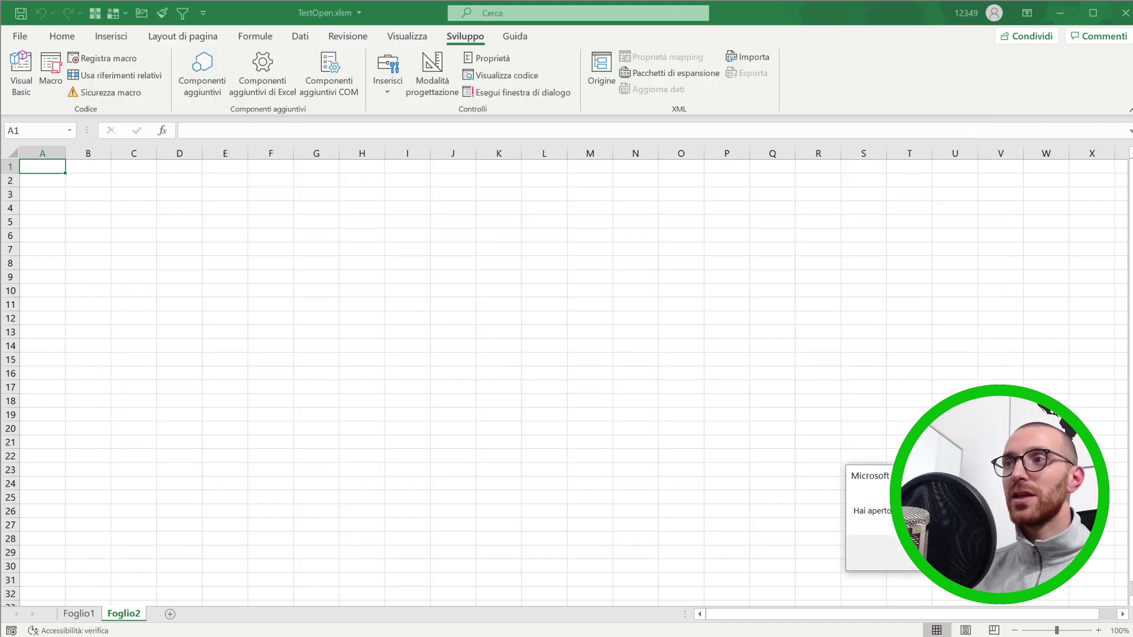
left_click_drag(918, 478, 434, 219)
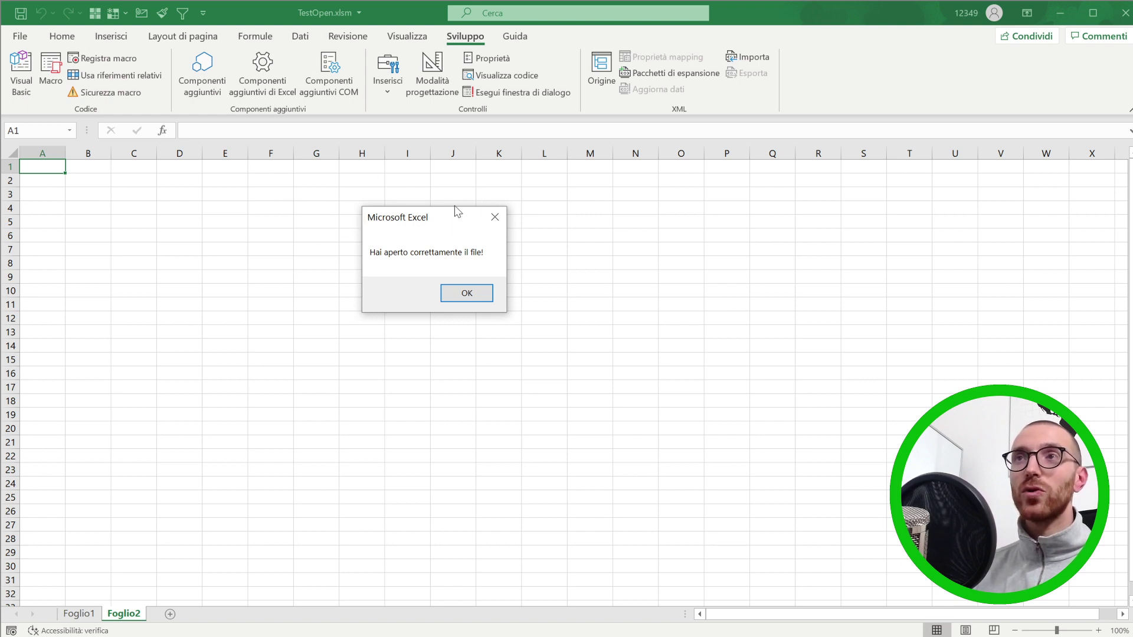
left_click(466, 293)
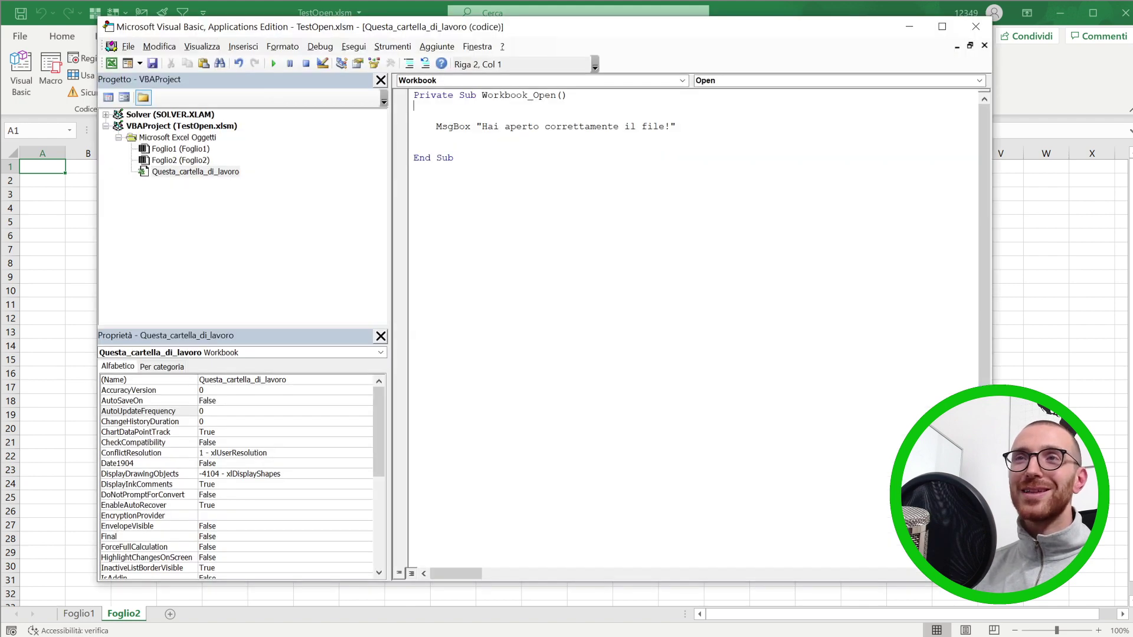
Save TestOpen.xlsm, leave the VBA editor, and close the workbook
left_click(152, 63)
key("alt+F11")
left_click(47, 250)
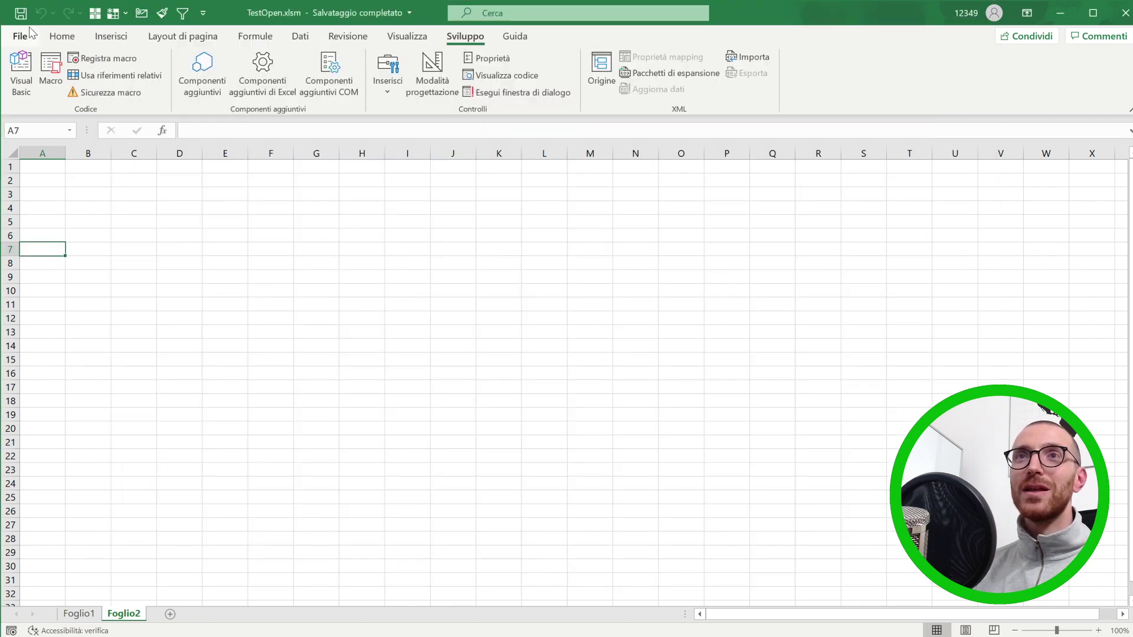
left_click(21, 12)
Quit Excel, delete the stray desktop text file, and reopen TestOpen.xlsm from the desktop
left_click(1125, 12)
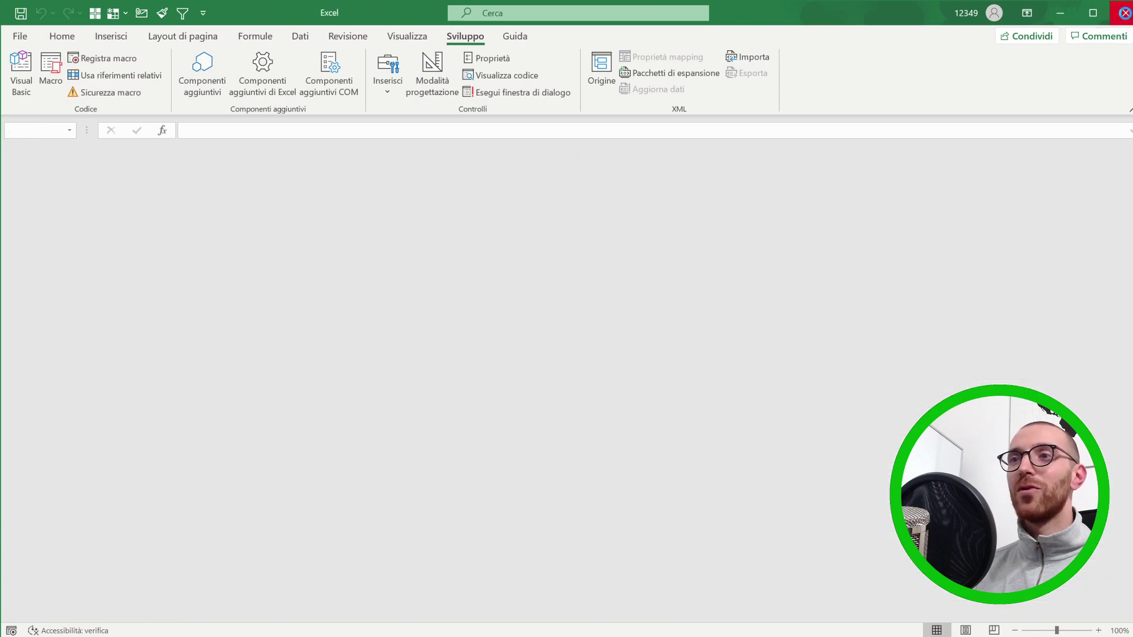
left_click(1125, 13)
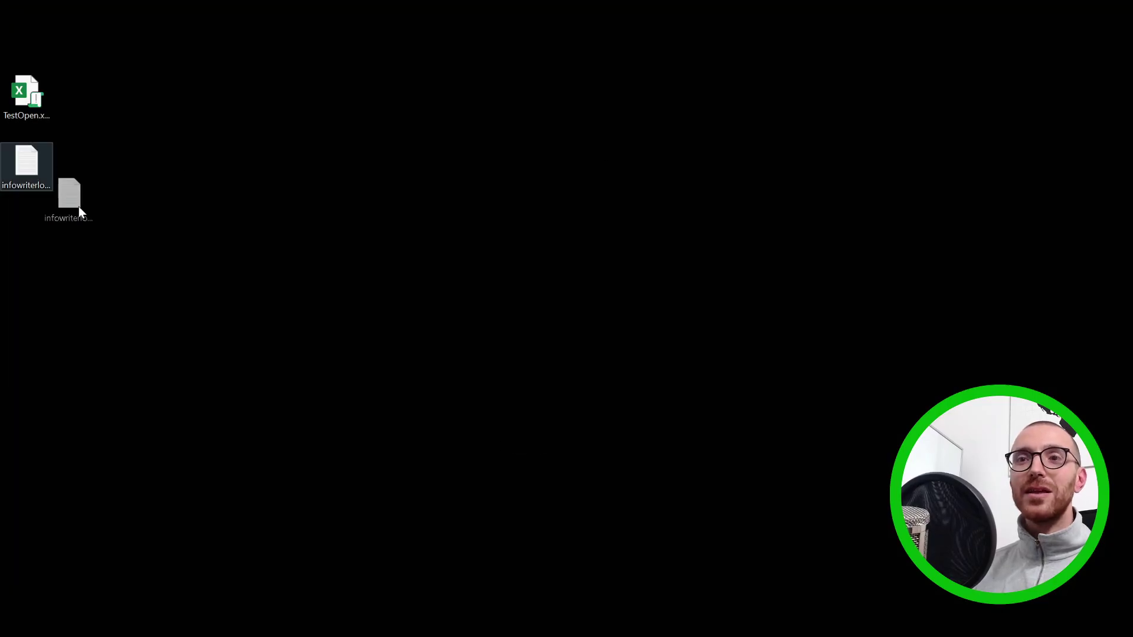
left_click_drag(79, 207, 0, 236)
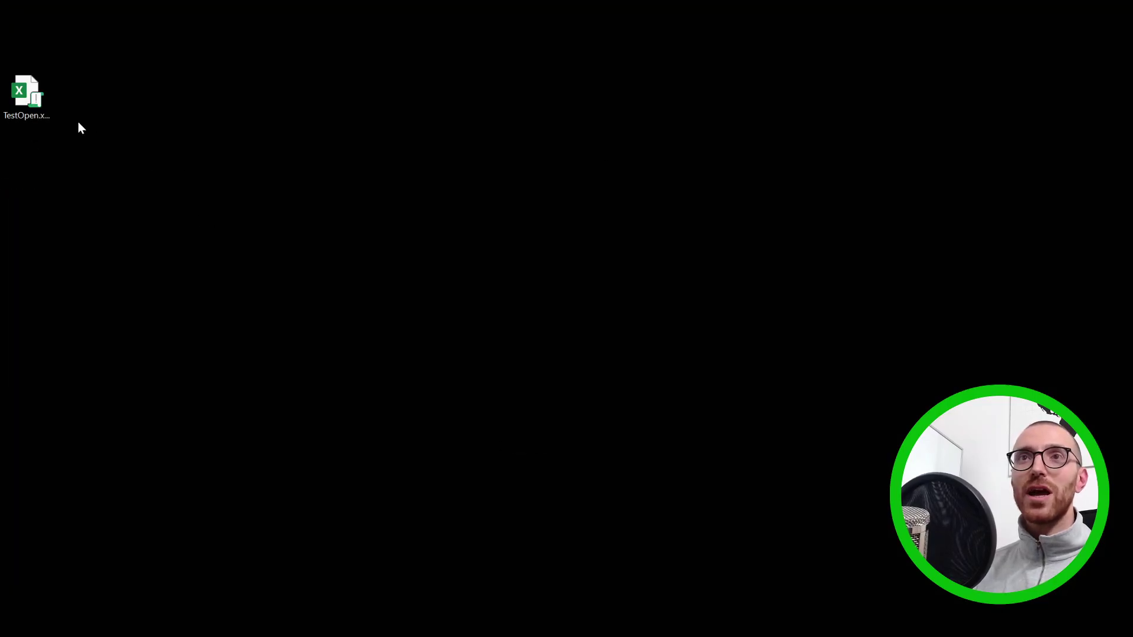
left_click_drag(277, 177, 32, 115)
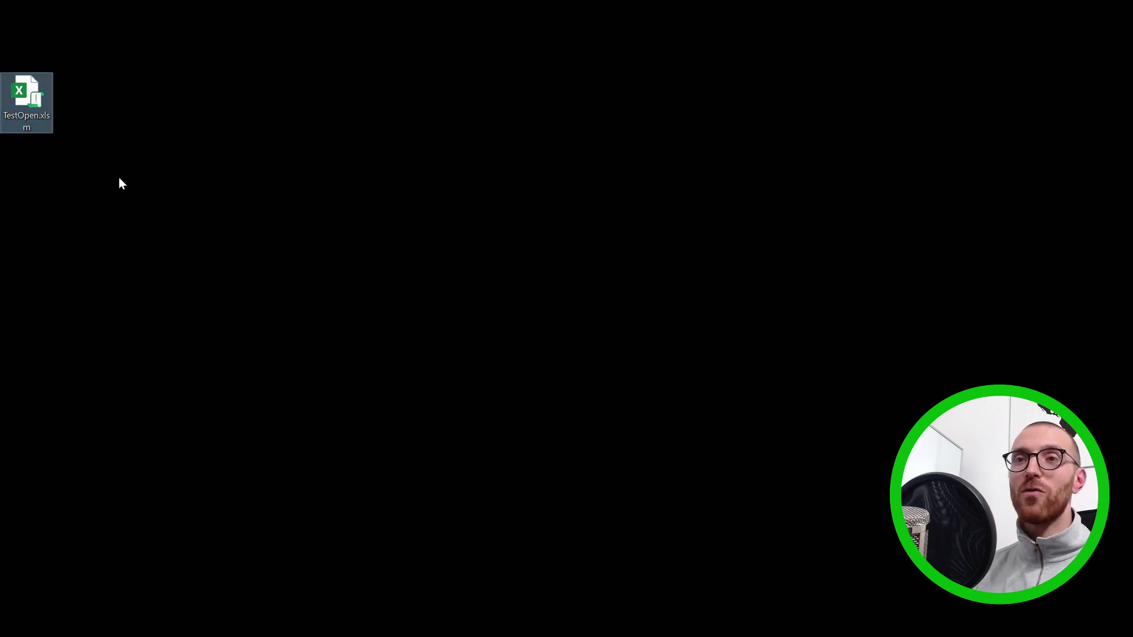
double_click(27, 98)
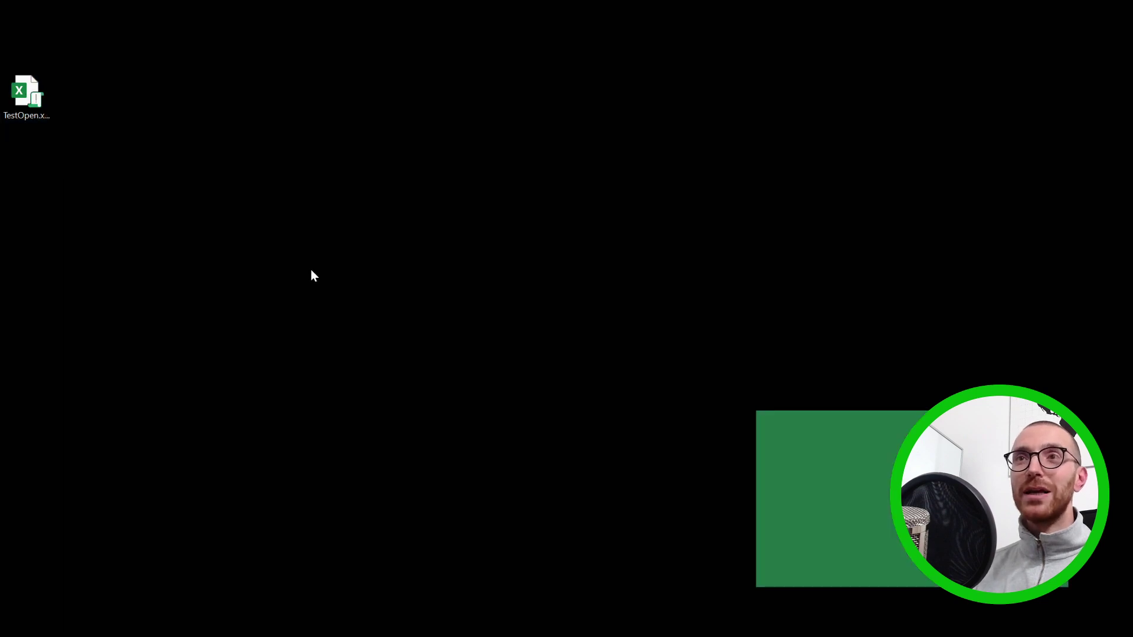